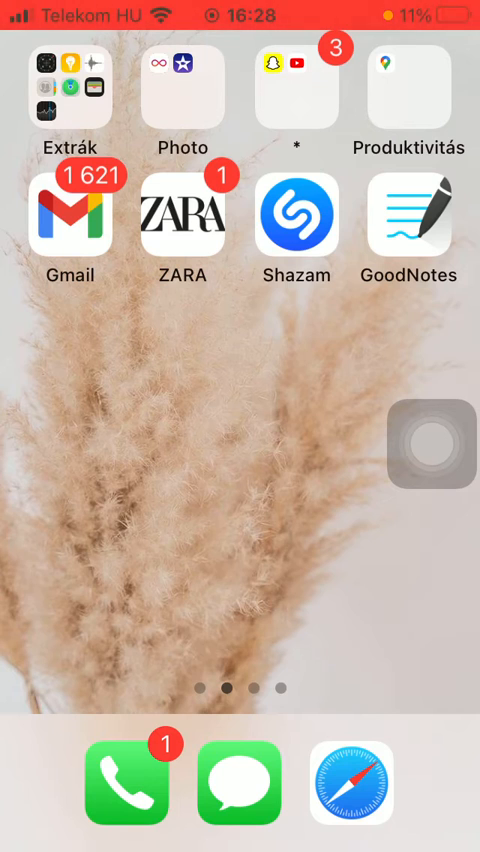
Launch GoodNotes and bring up the Documents library with its three notebooks
click(408, 215)
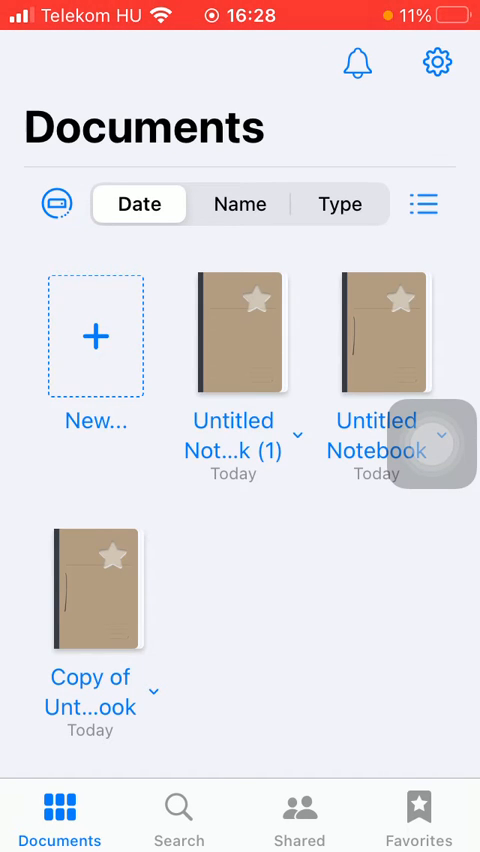
drag(432, 443, 432, 643)
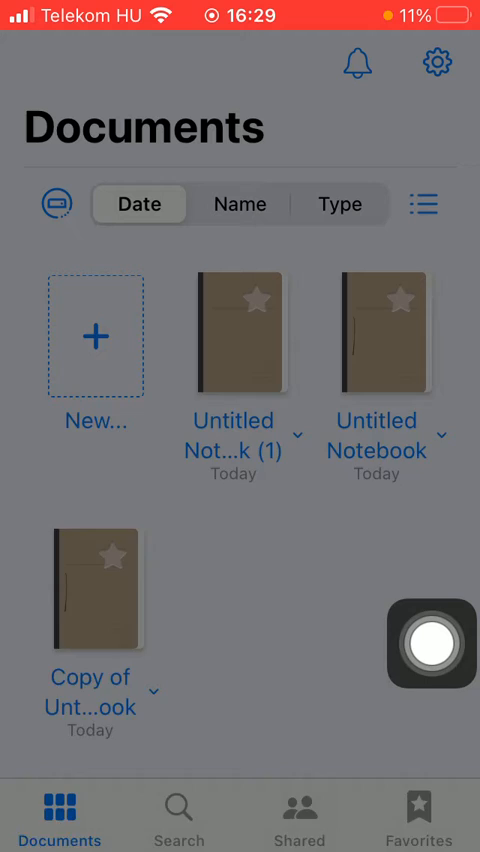
Choose Move to Trash from the Untitled Notebook's action sheet
click(441, 435)
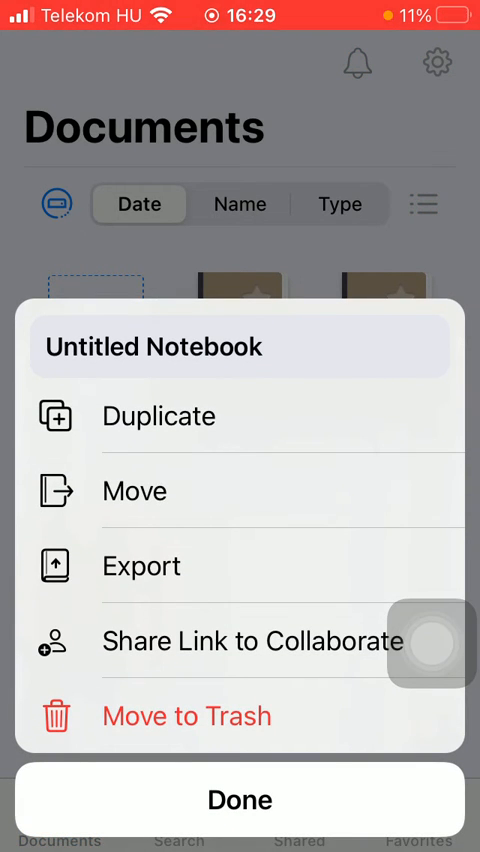
click(186, 716)
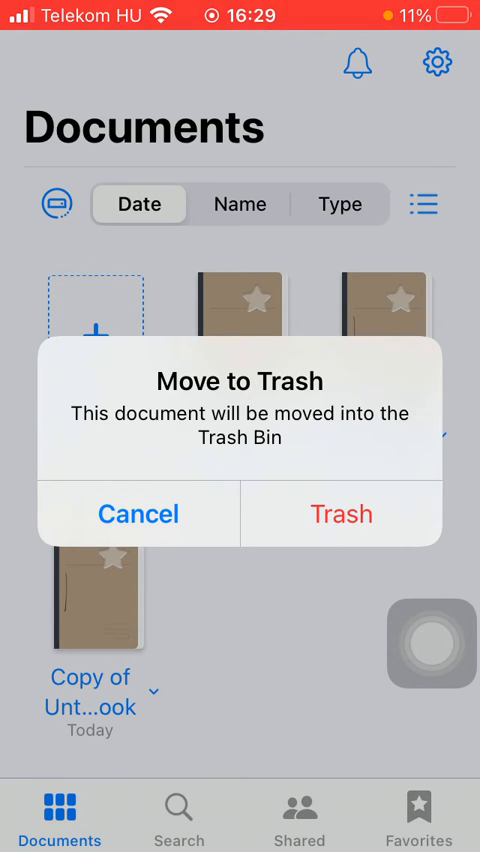
Confirm trashing the notebook, dismiss the quota notice and the upgrade sheet with Later
click(341, 513)
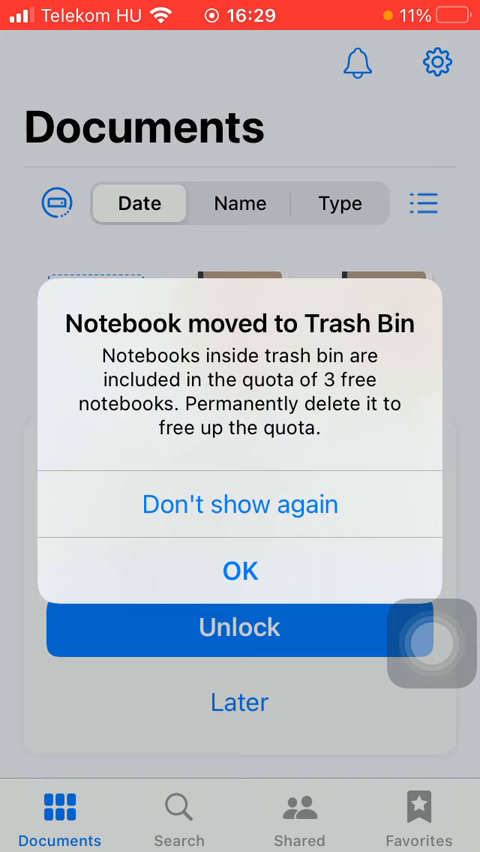
click(240, 571)
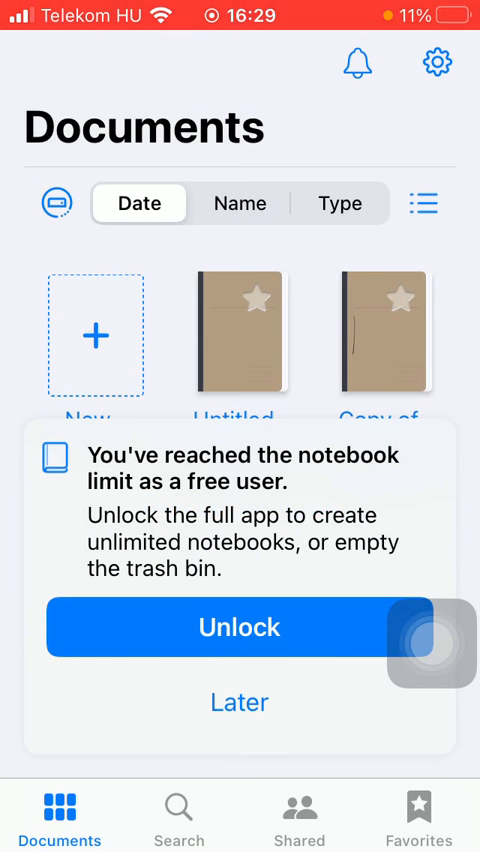
click(239, 702)
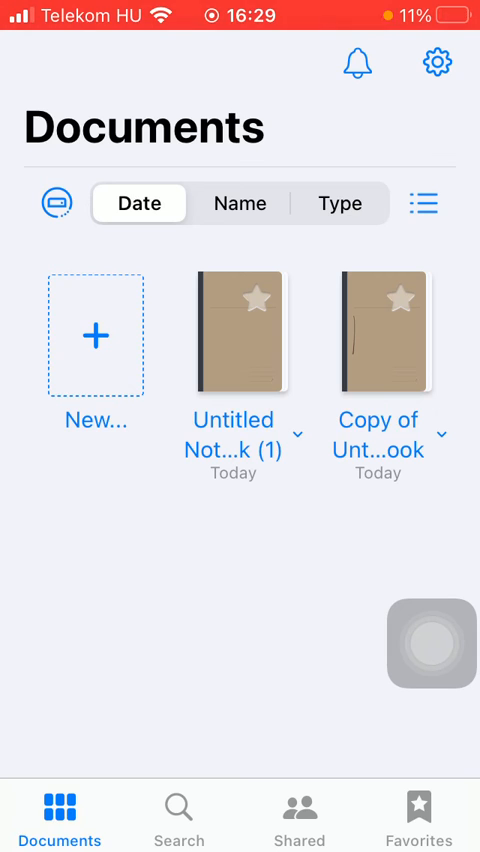
drag(432, 643, 432, 726)
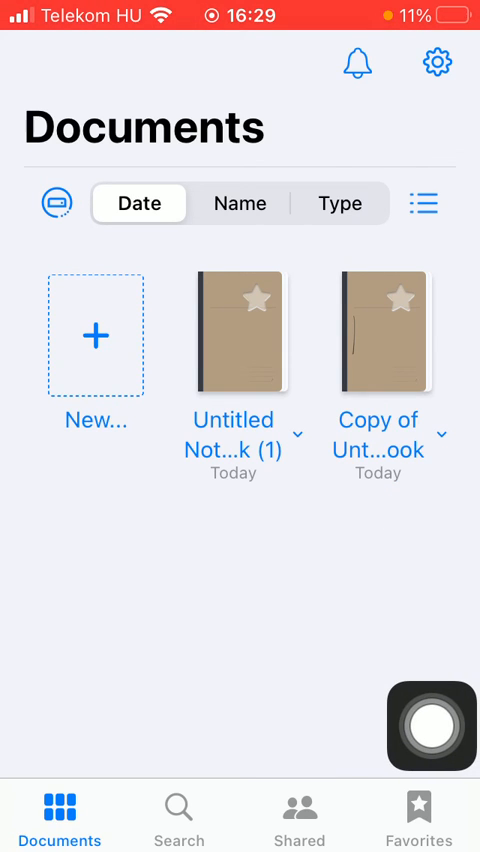